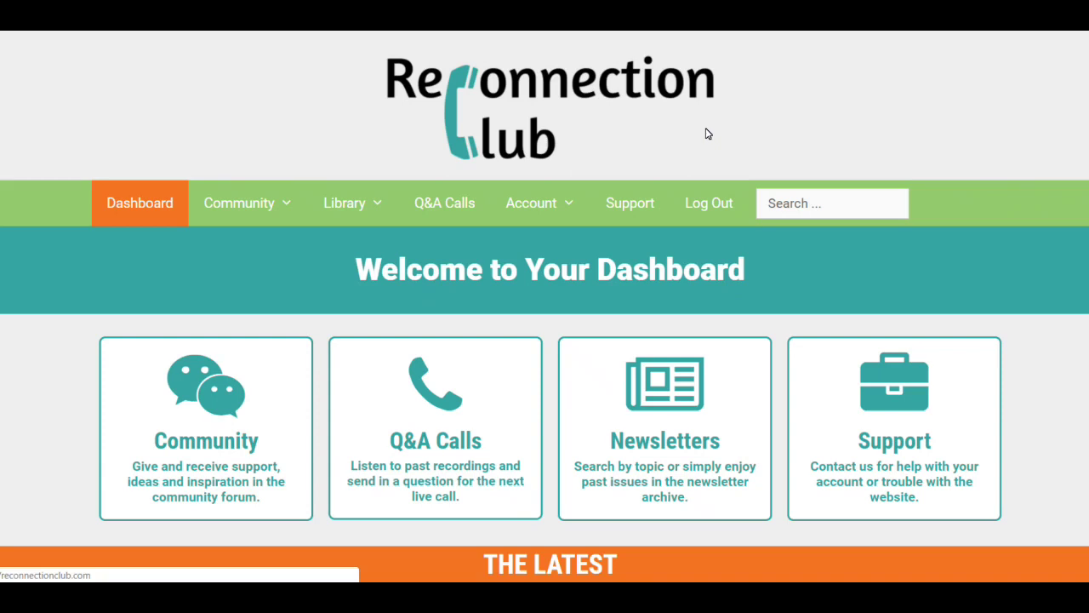
Step: Open the account's own member profile and switch it to editing
mouse_move(552, 210)
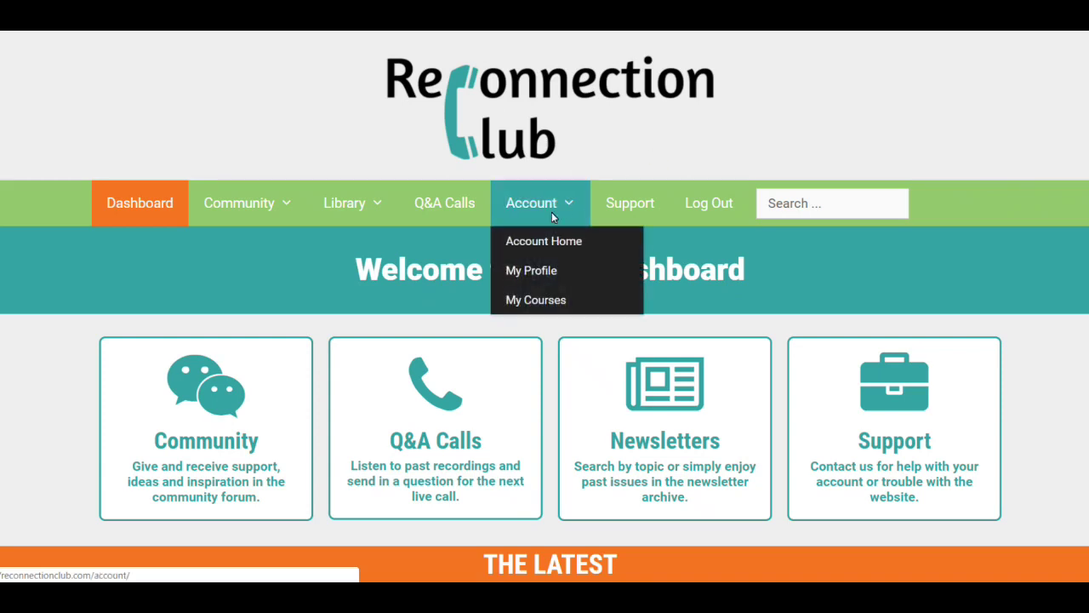
left_click(533, 273)
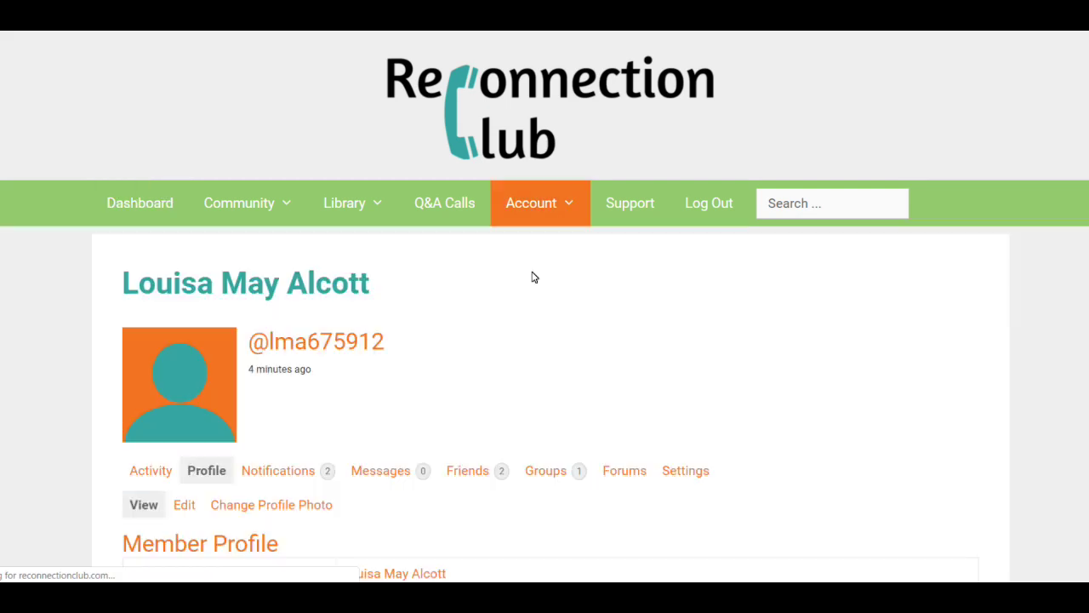
scroll(503, 348, "down", 2)
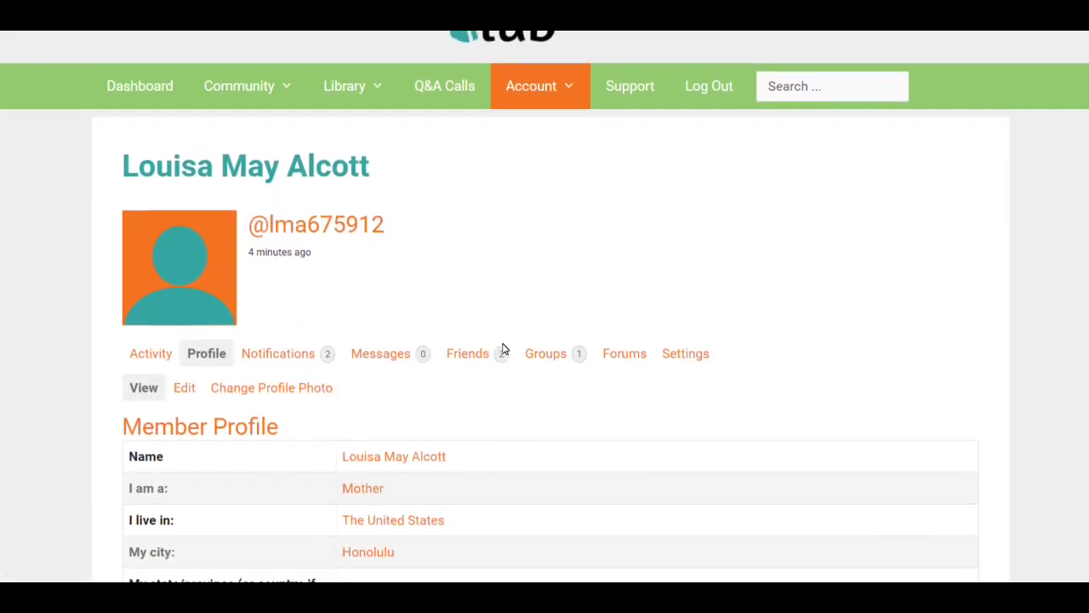
scroll(503, 348, "down", 1)
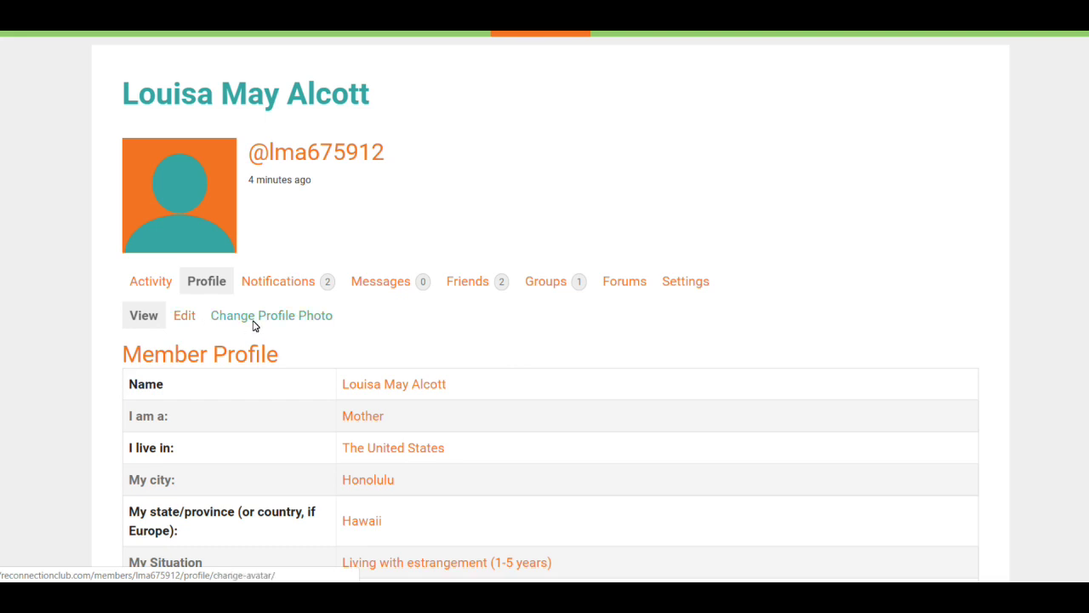
left_click(184, 316)
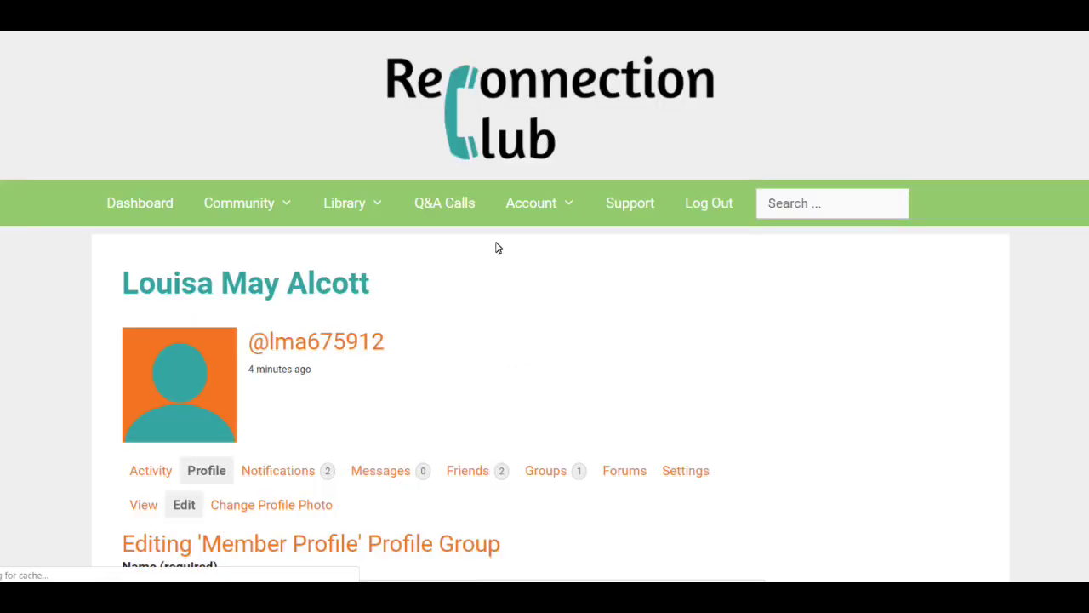
Step: Shorten the profile's required Name field to the member's first name only
scroll(496, 246, "down", 4)
scroll(497, 247, "down", 1)
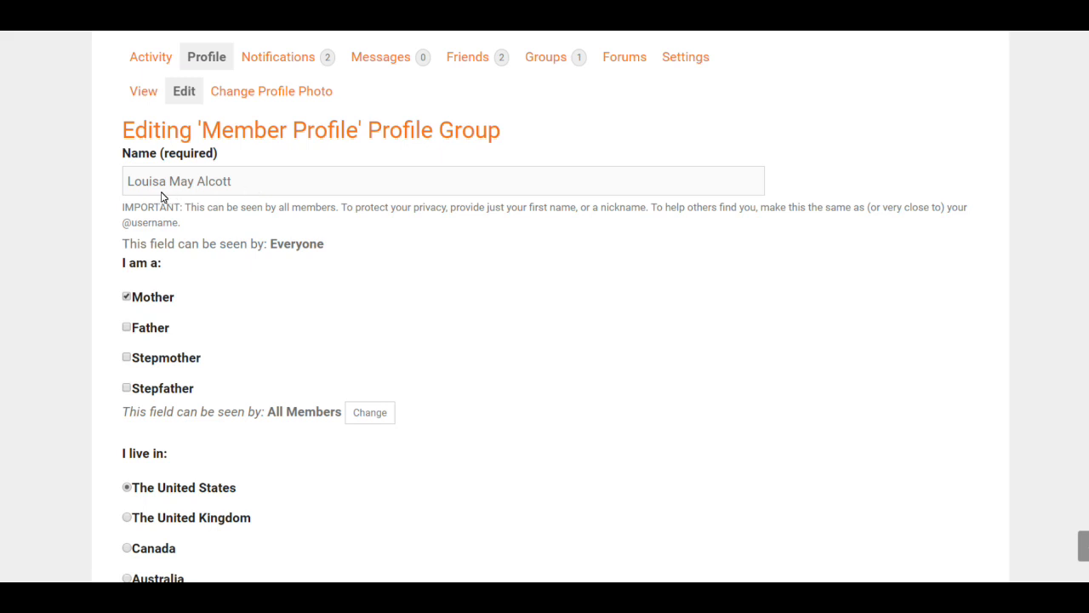
left_click(241, 183)
key("BackSpace")
key("BackSpace")
key("BackSpace")
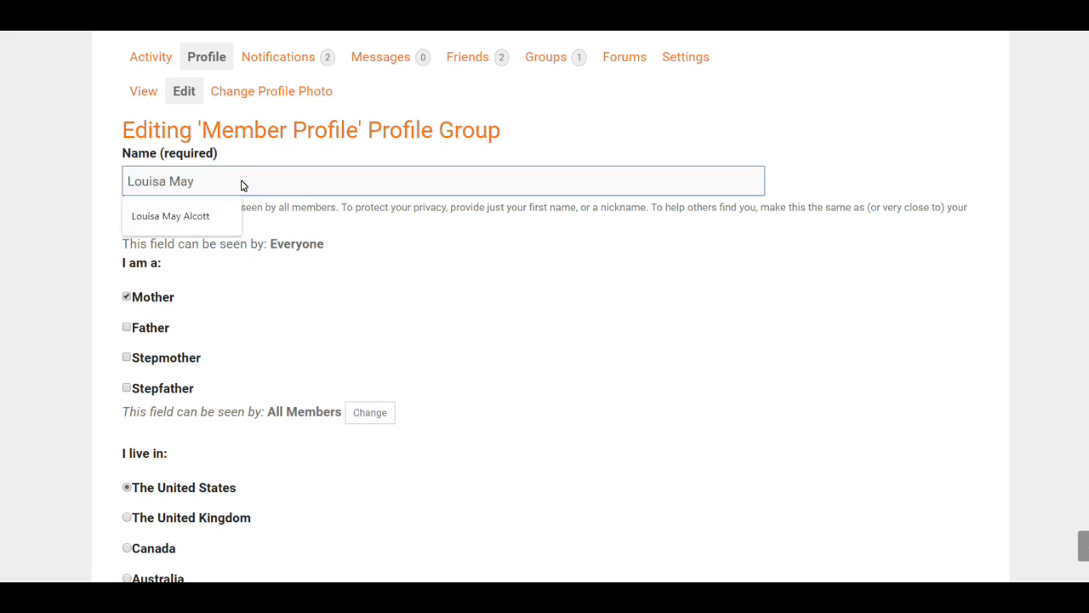
key("BackSpace")
key("BackSpace")
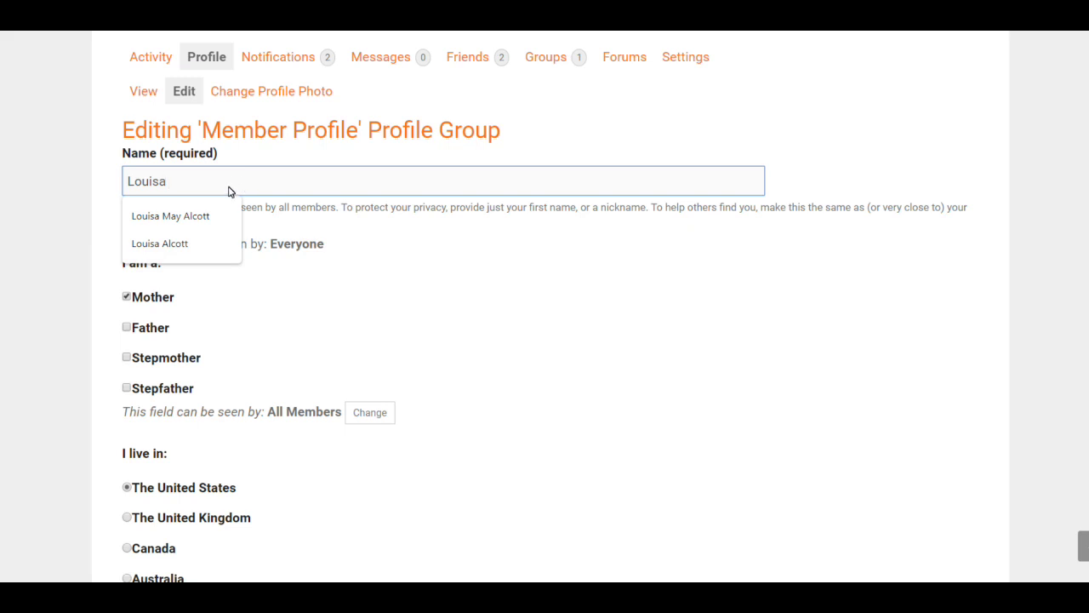
left_click(226, 185)
left_click(292, 236)
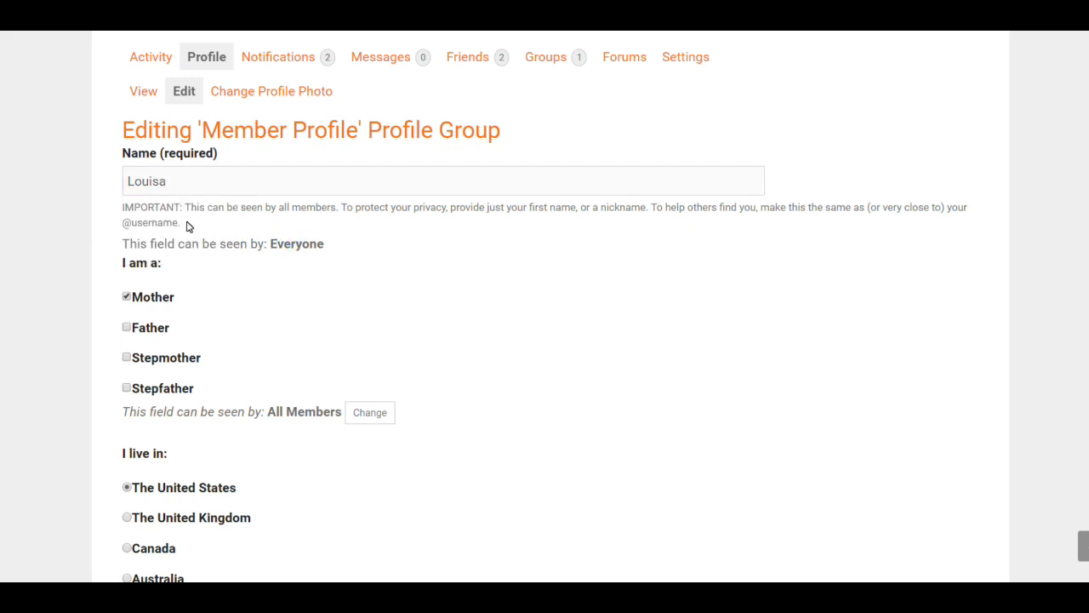
Step: Check the visibility choices available for the "I am a" field and close them without changing the selection
scroll(242, 261, "down", 2)
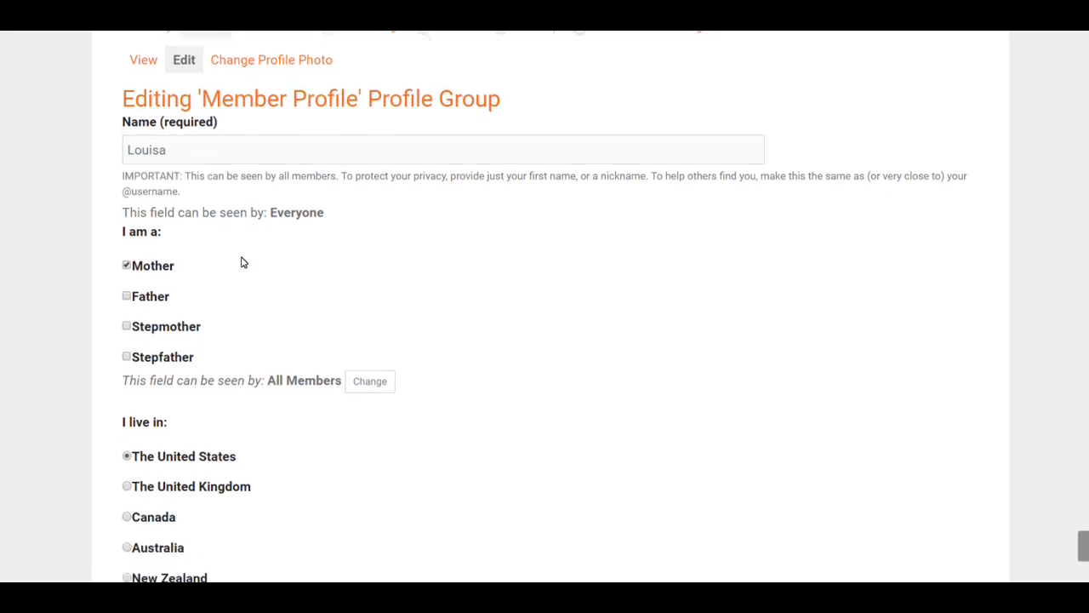
scroll(243, 263, "down", 3)
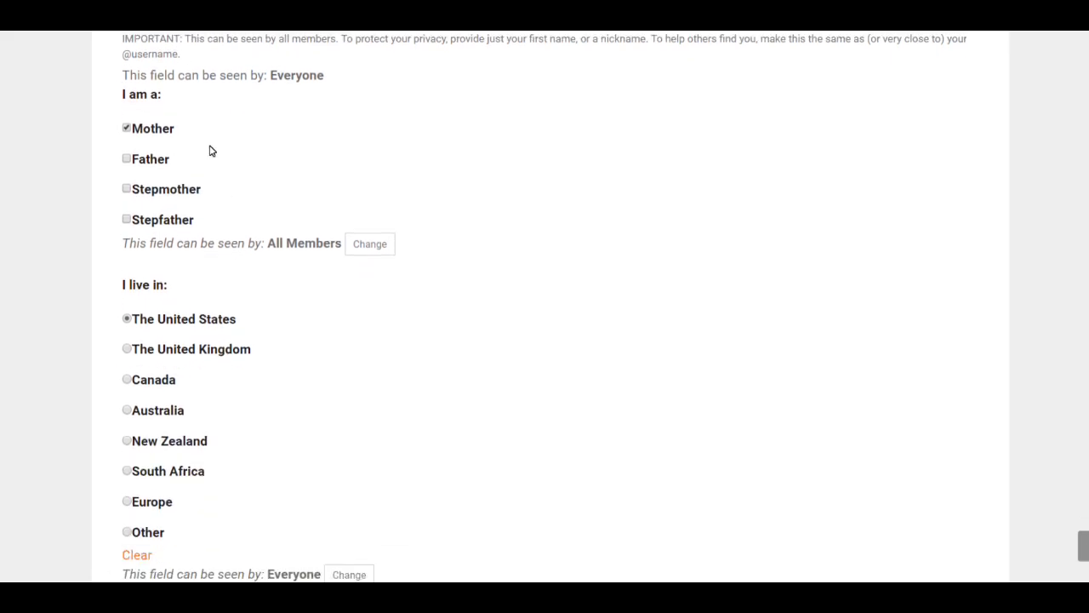
scroll(210, 149, "down", 1)
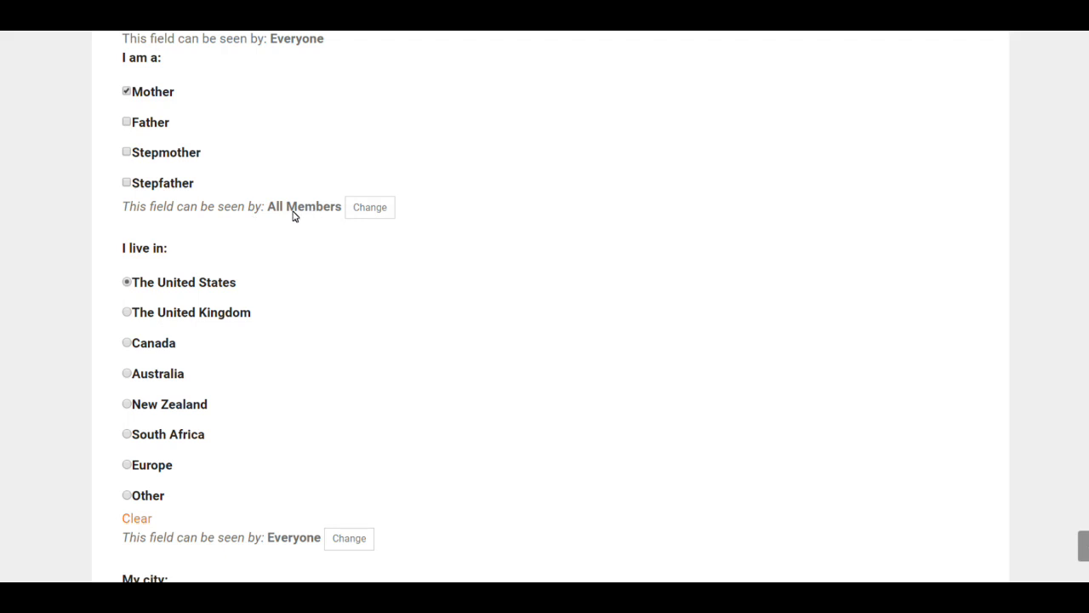
left_click(367, 212)
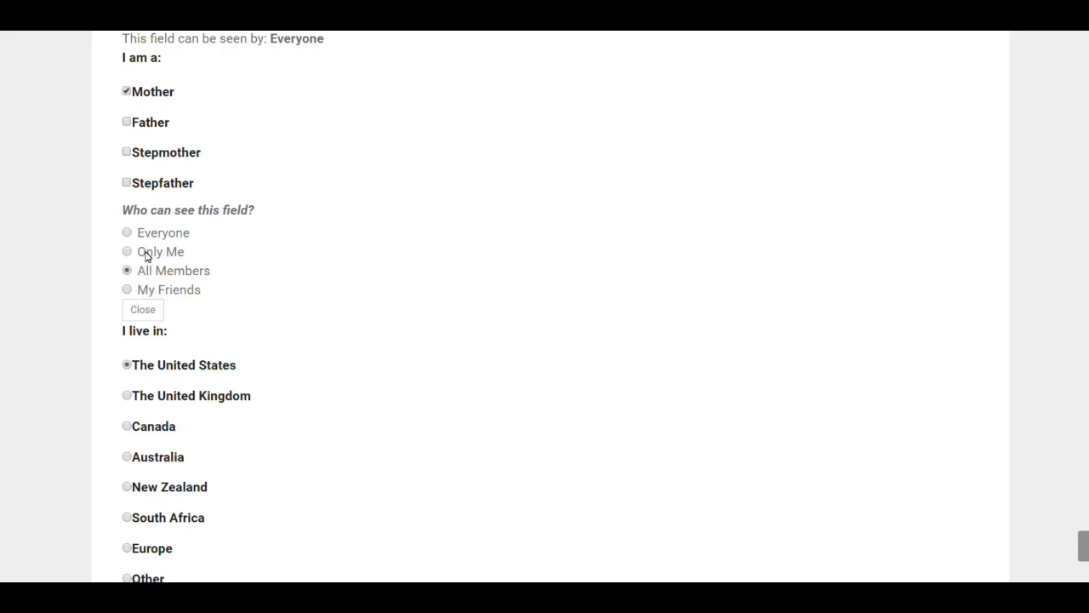
left_click(142, 312)
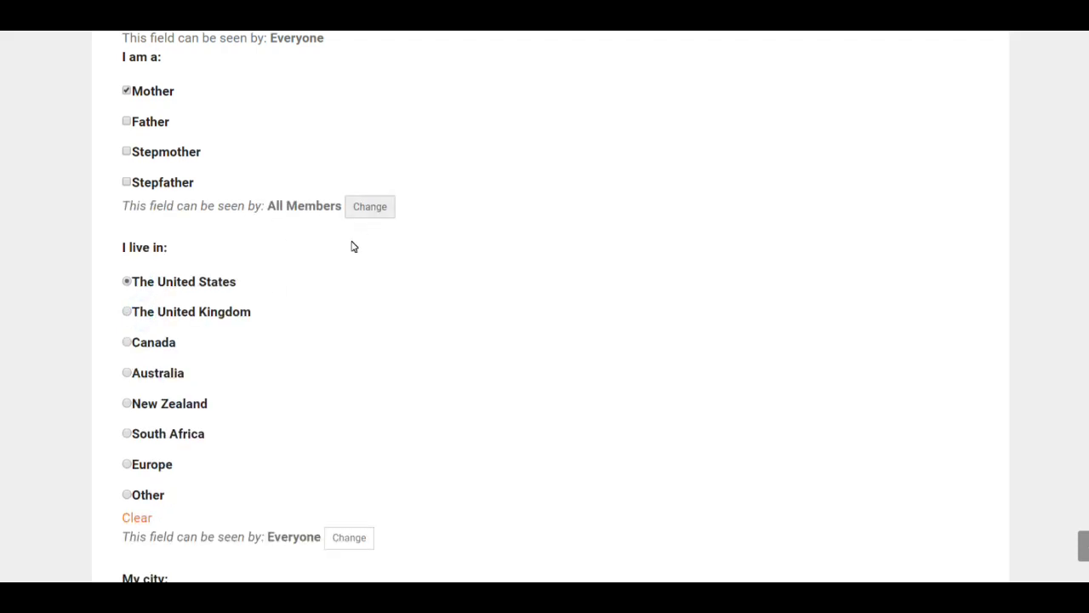
Step: Select "Living with estrangement (1-5 years)" as the My Situation option
scroll(287, 334, "down", 1)
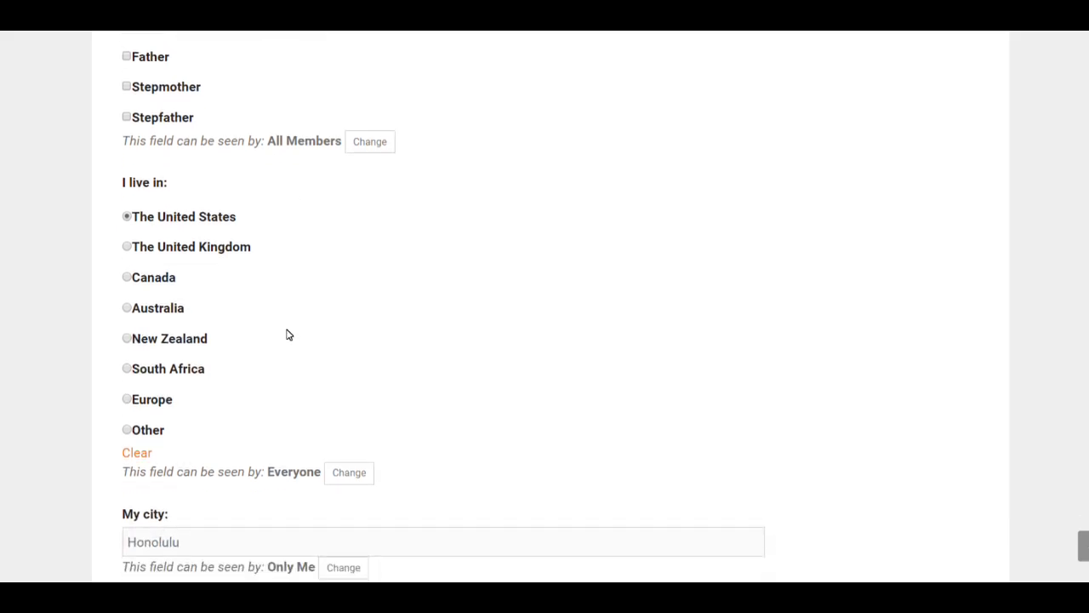
scroll(287, 335, "down", 1)
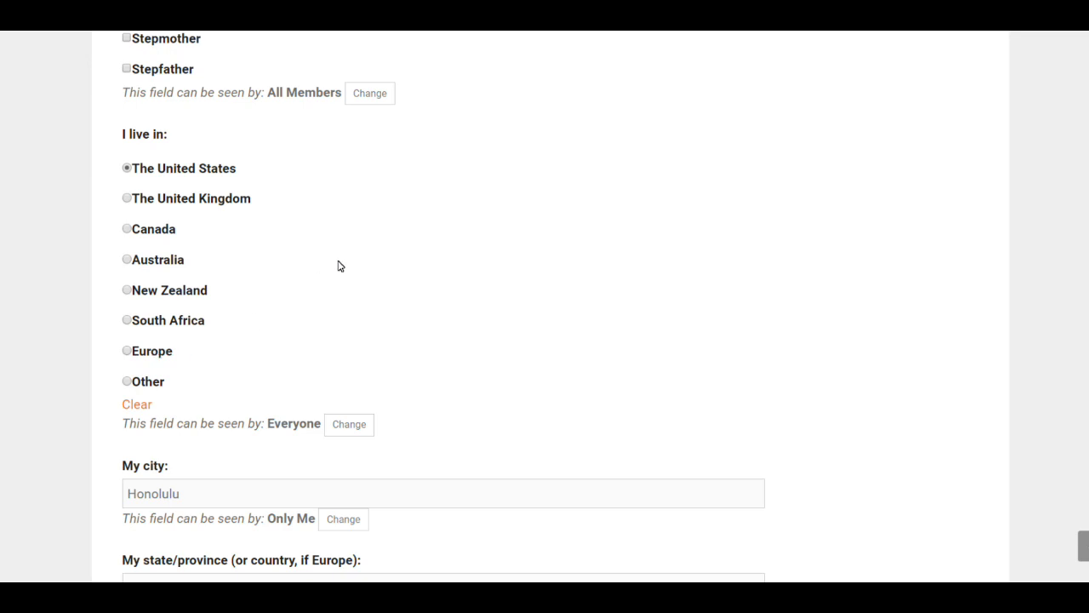
scroll(338, 267, "down", 1)
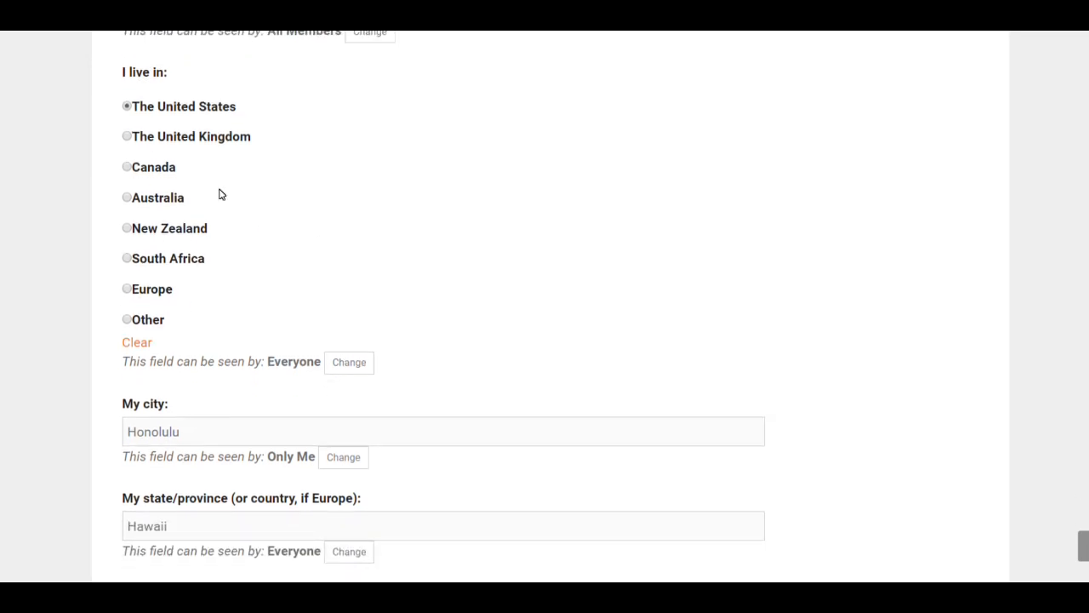
scroll(226, 257, "down", 1)
scroll(226, 257, "down", 2)
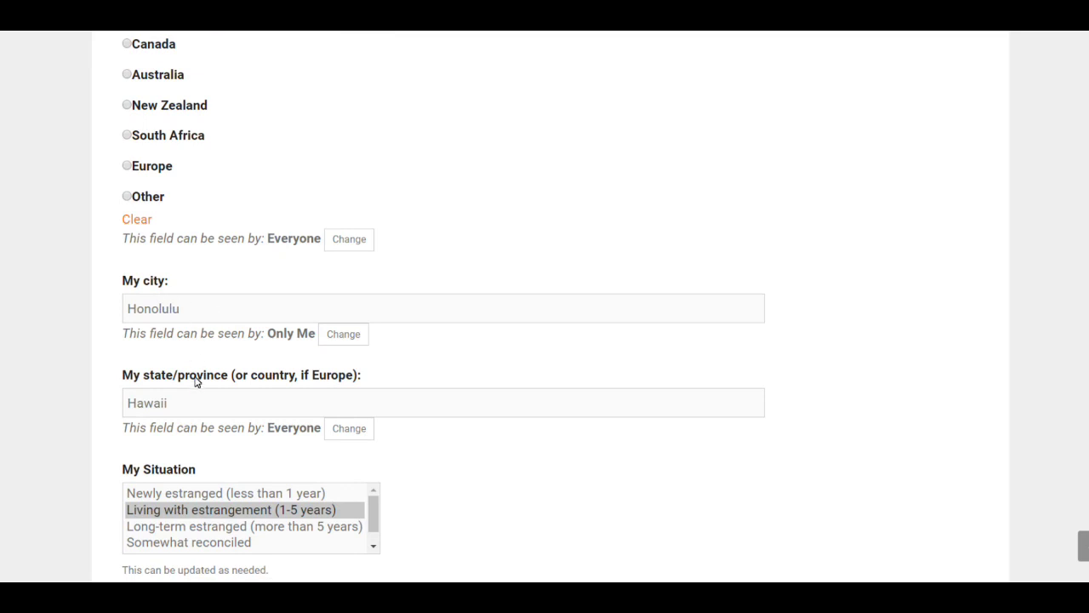
scroll(197, 383, "down", 2)
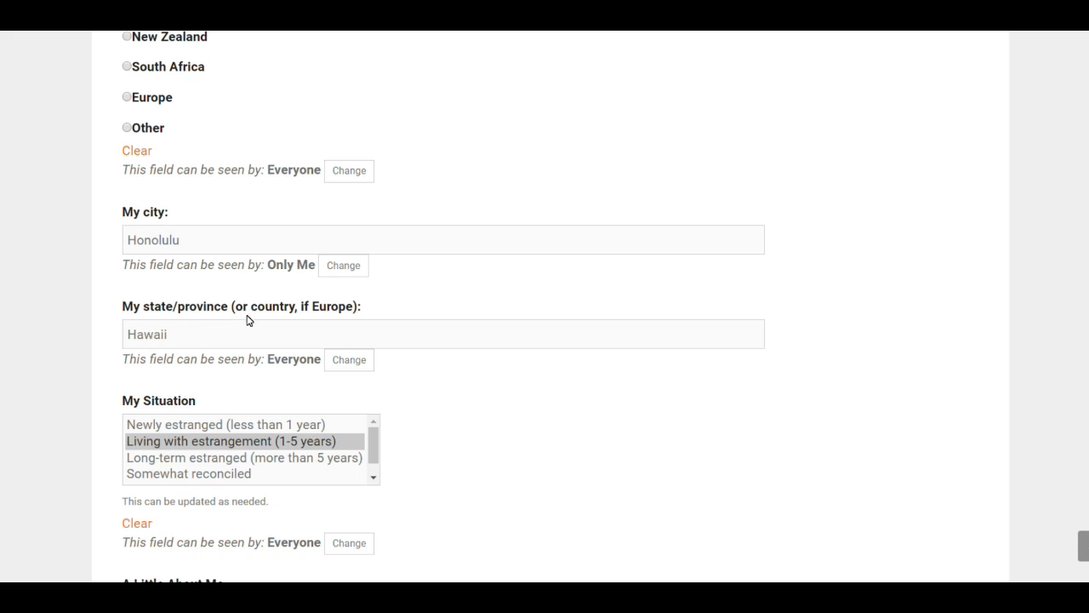
scroll(501, 428, "down", 2)
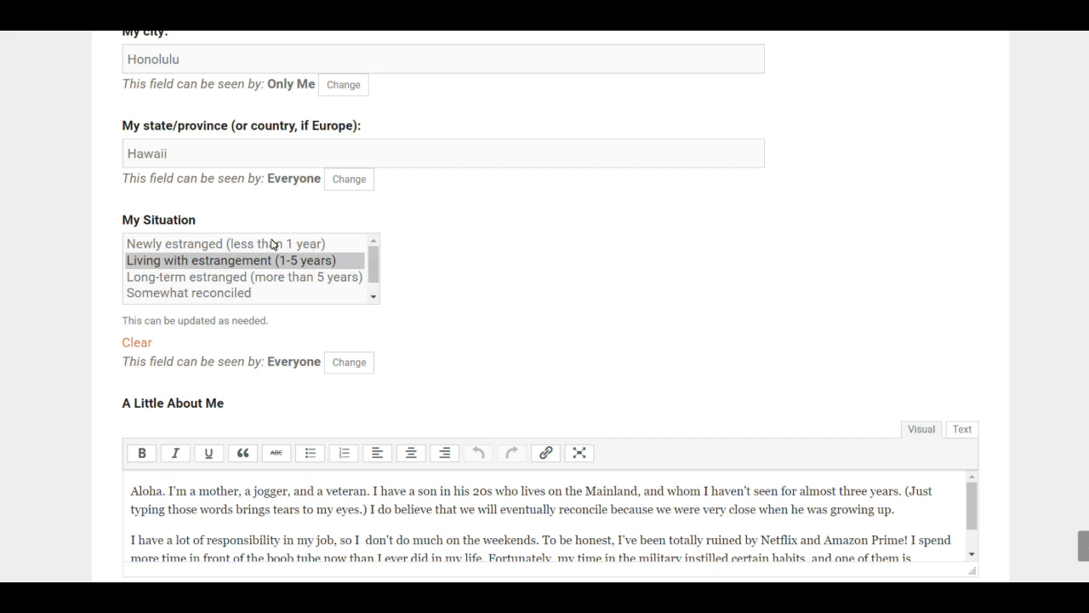
left_click(374, 298)
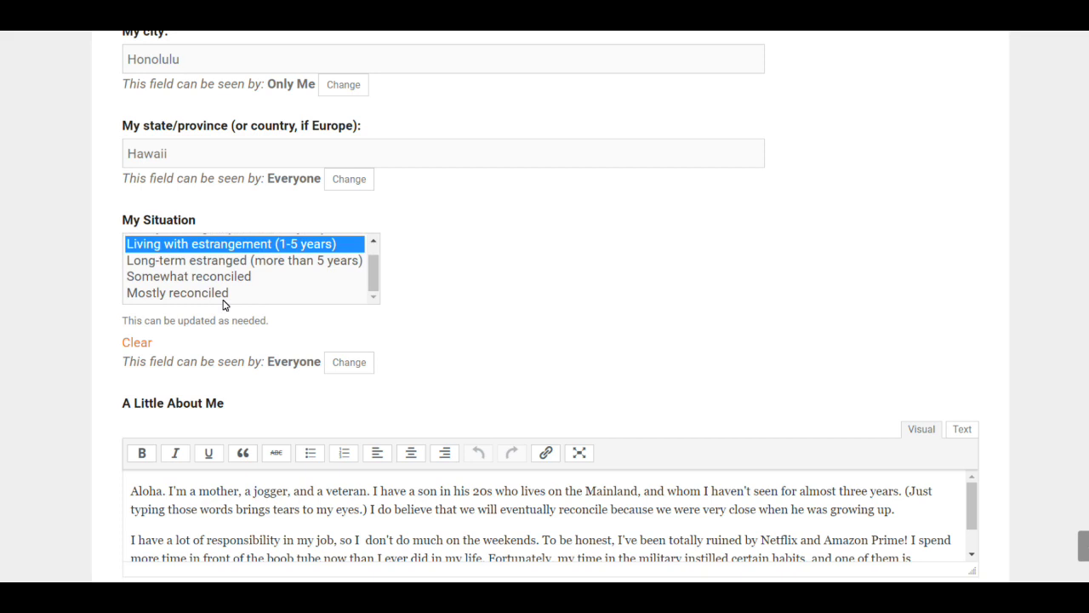
left_click(324, 244)
Step: Review the "A Little About Me" text, the My Website field and the birthday fields of the profile form
scroll(479, 326, "down", 1)
scroll(479, 328, "down", 1)
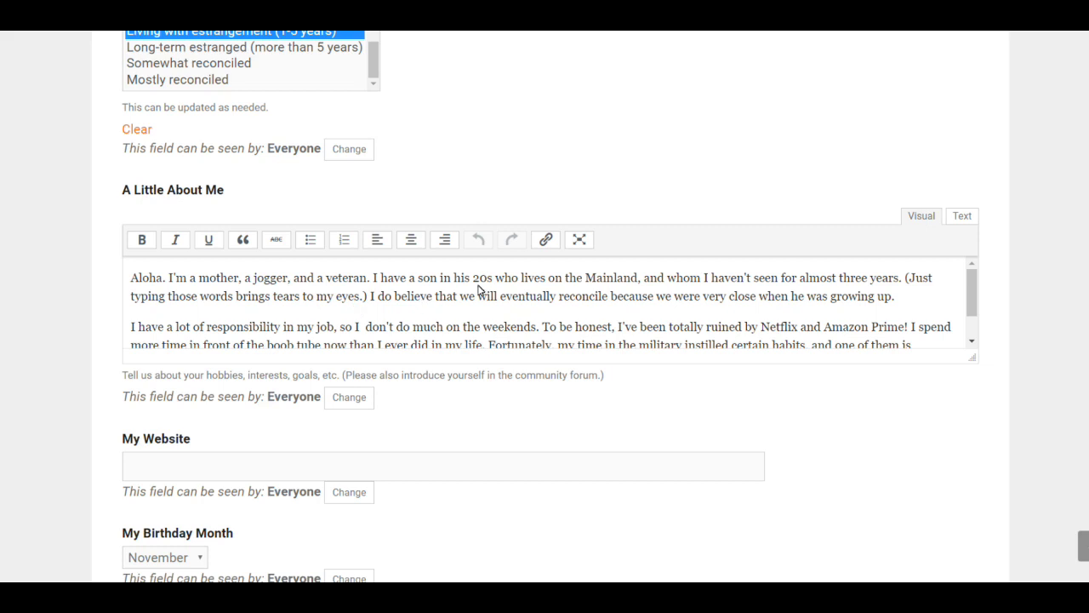
scroll(488, 290, "down", 3)
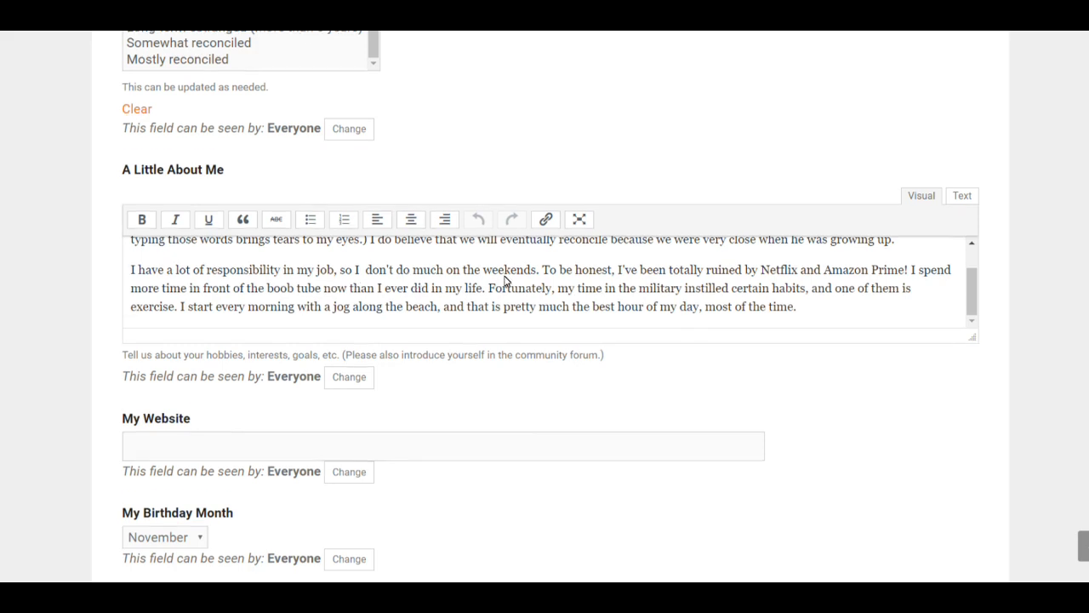
scroll(505, 281, "down", 1)
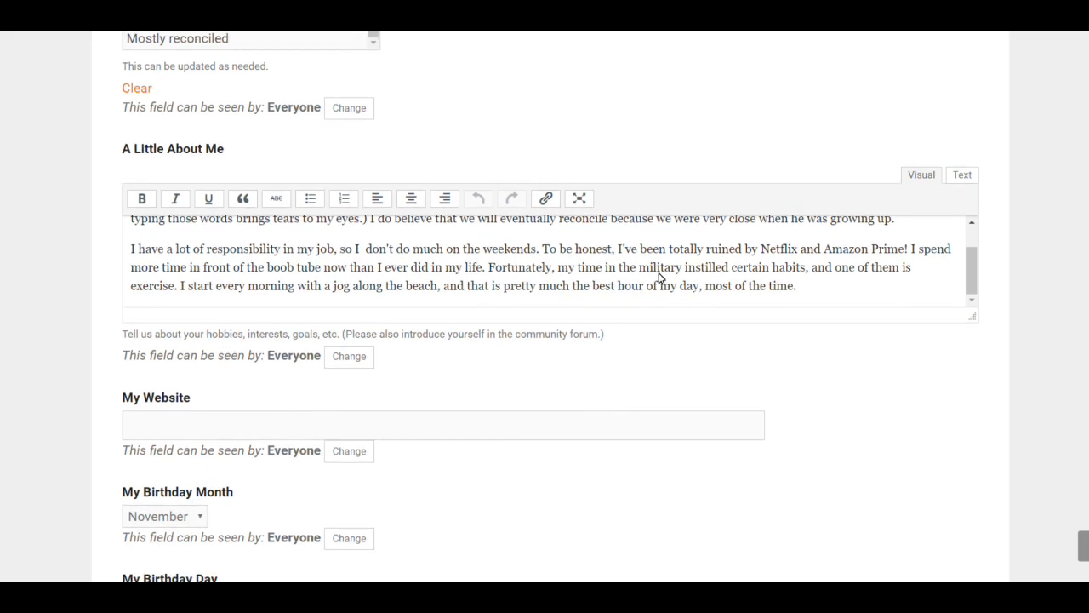
scroll(690, 280, "down", 2)
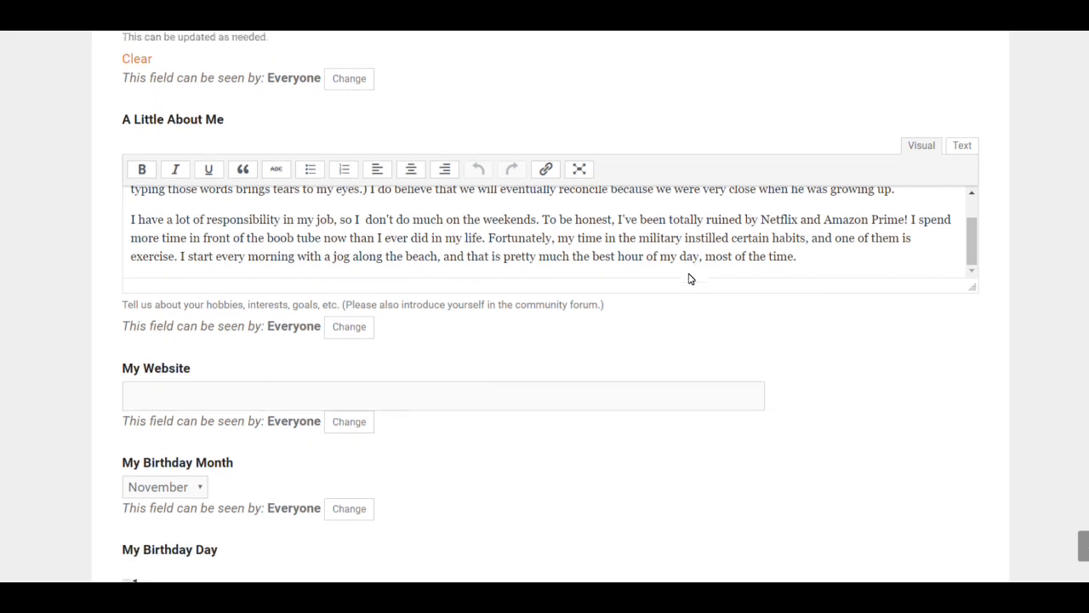
scroll(690, 279, "down", 4)
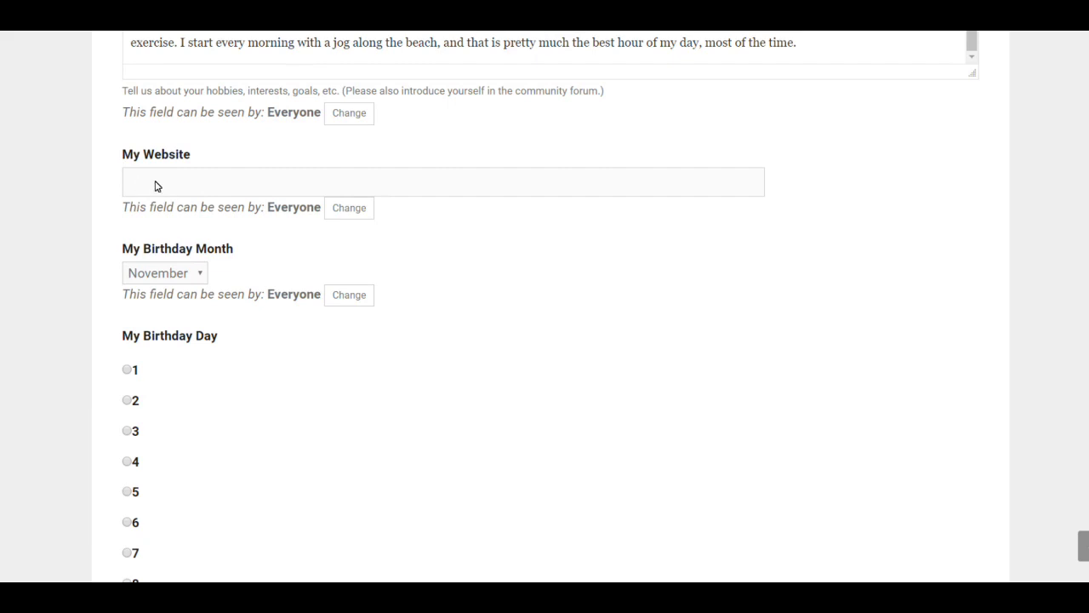
left_click(199, 183)
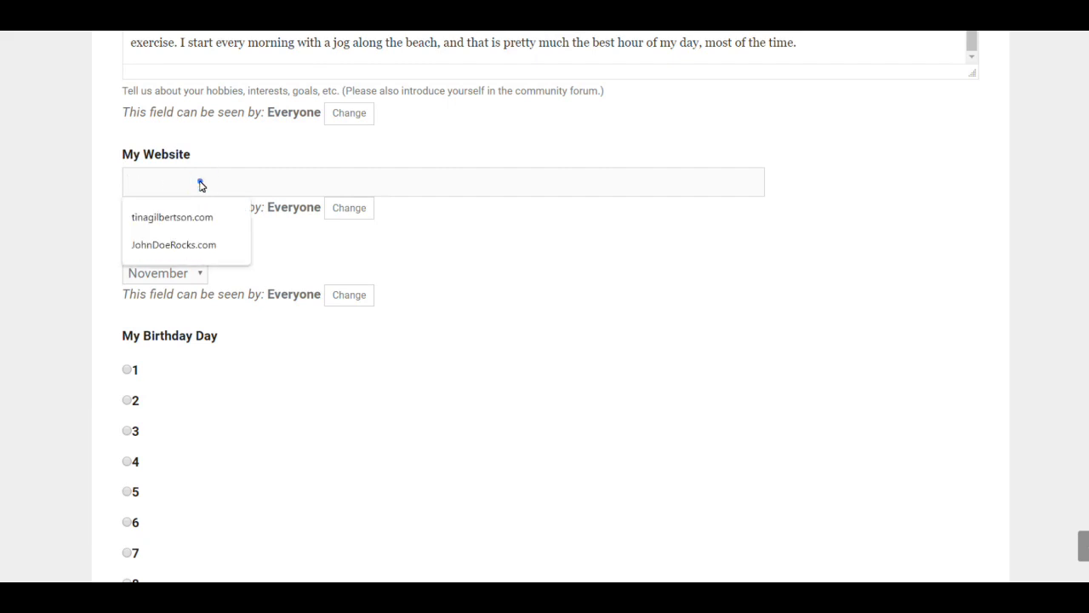
left_click(199, 182)
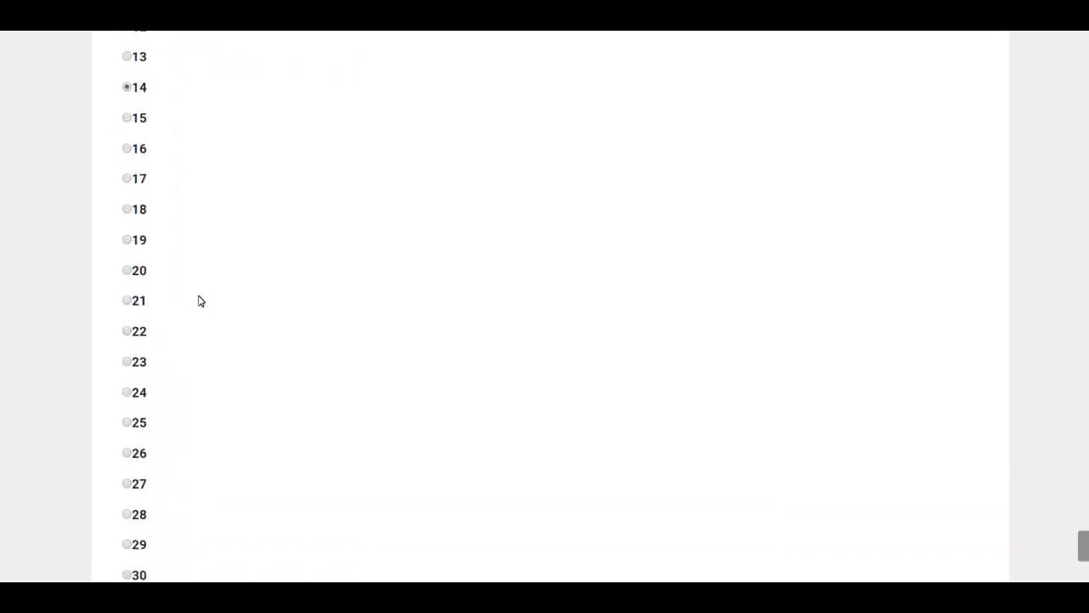
Step: Save the profile changes and view the updated member profile
scroll(200, 301, "down", 1)
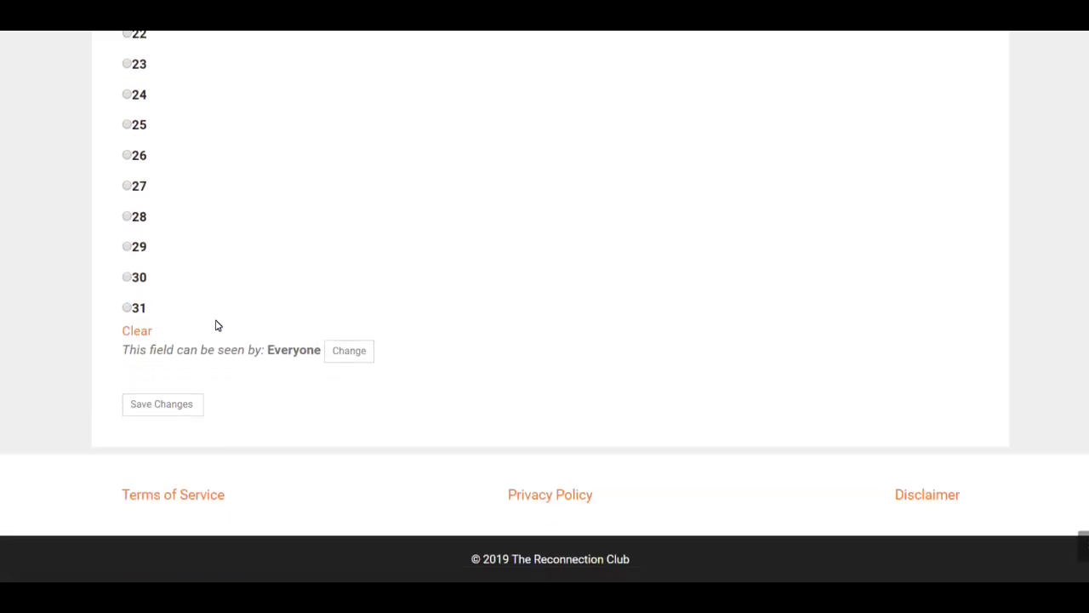
left_click(174, 406)
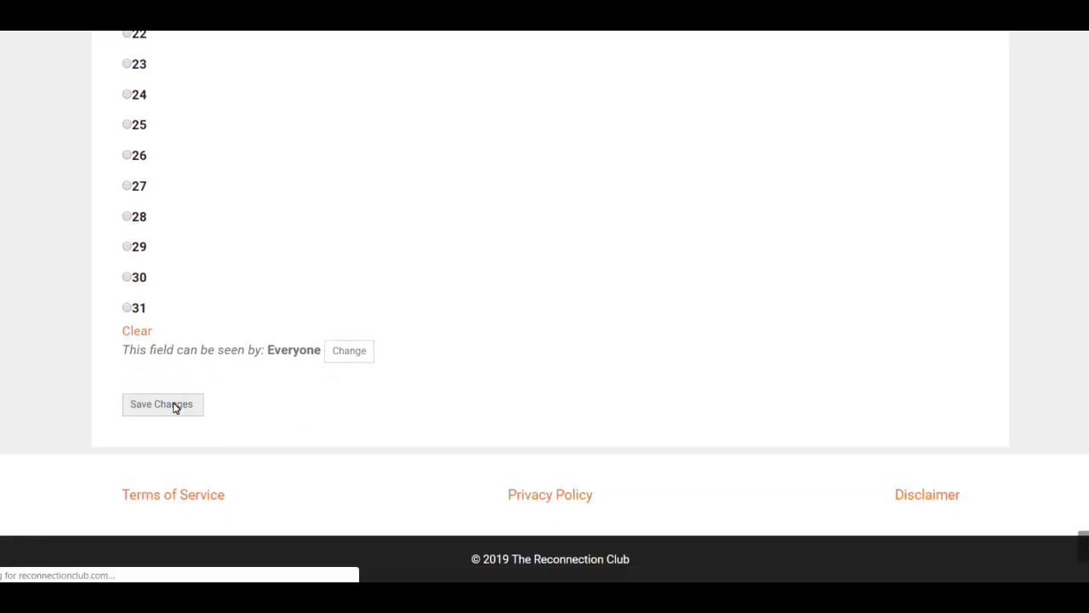
scroll(466, 297, "down", 3)
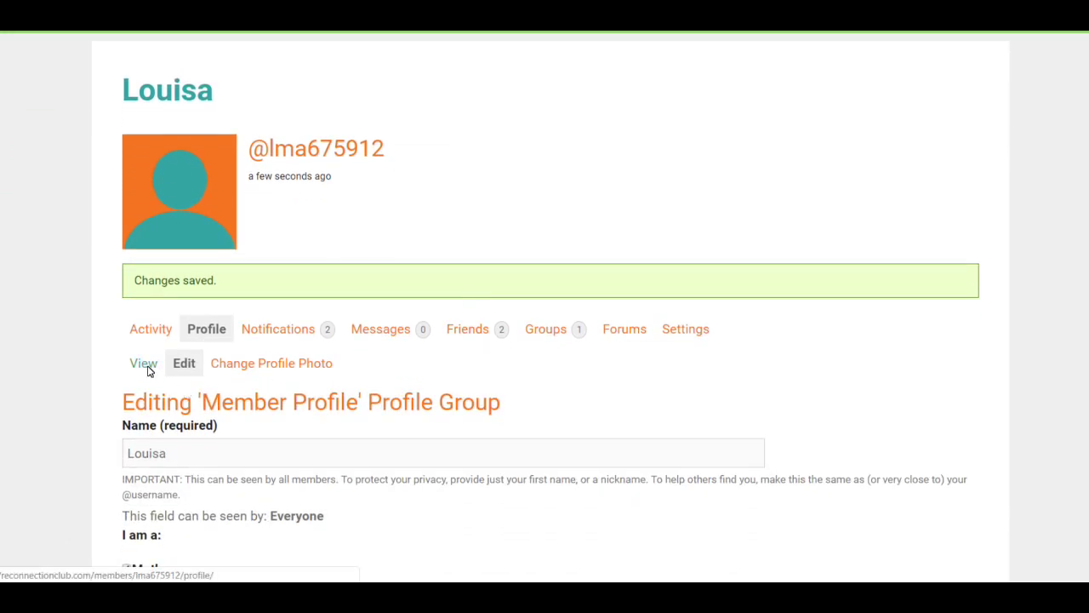
left_click(146, 363)
scroll(574, 238, "down", 5)
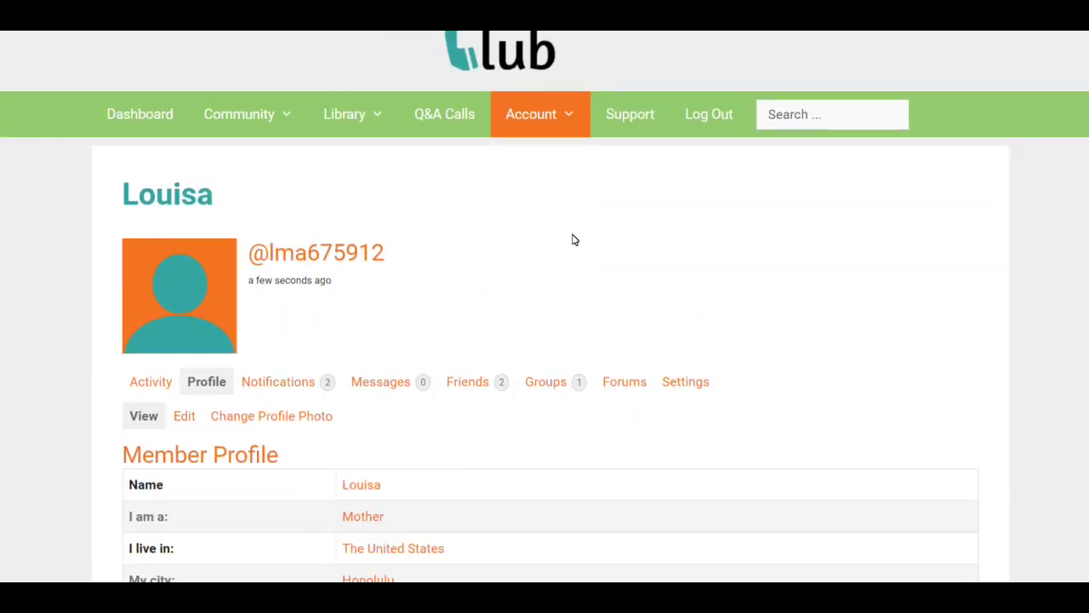
scroll(573, 240, "down", 1)
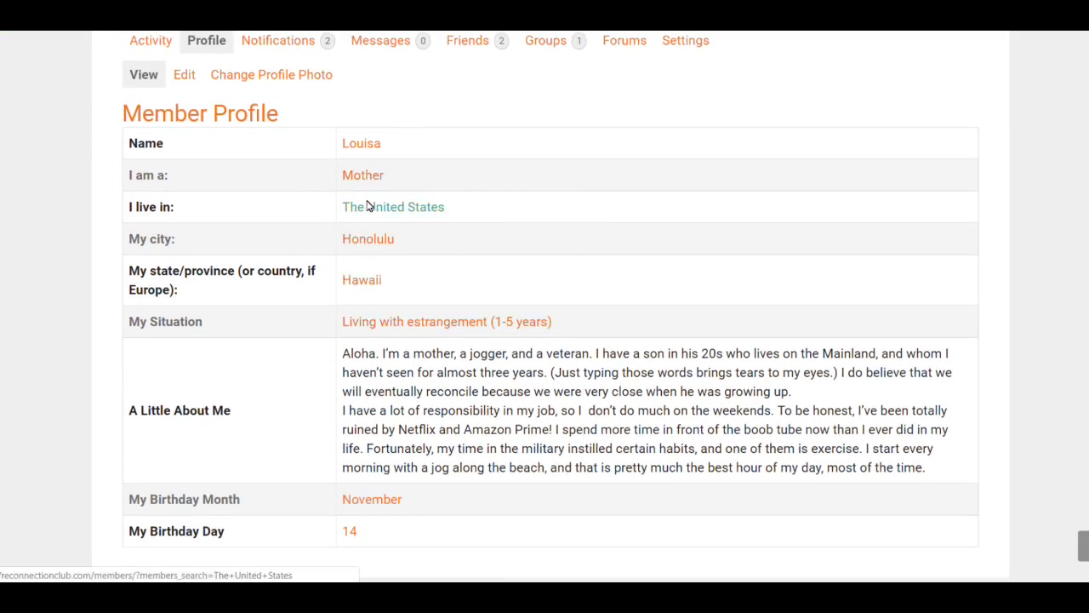
scroll(371, 262, "down", 1)
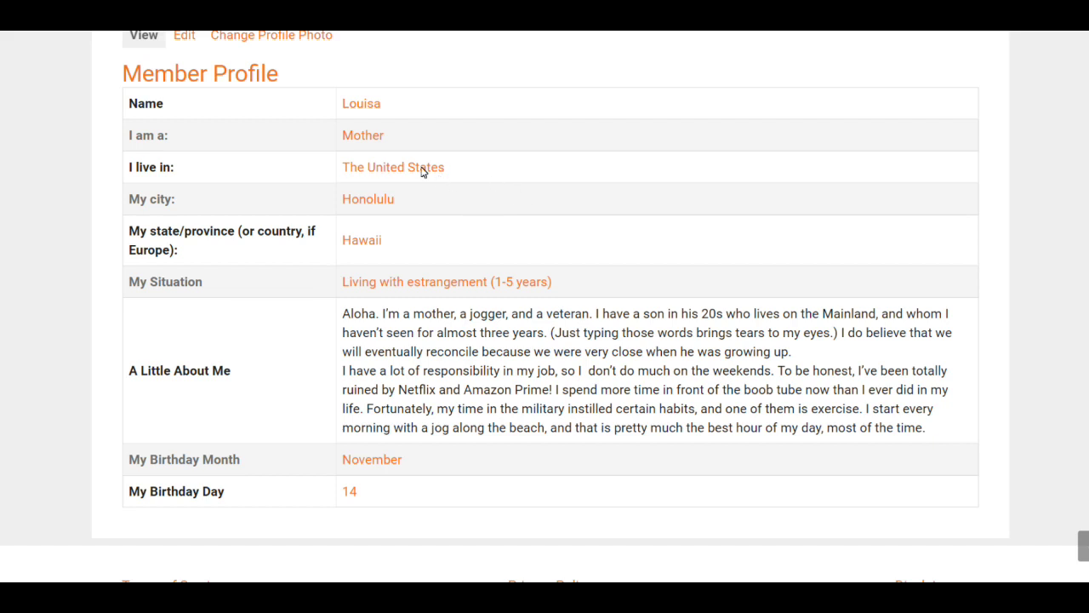
Step: List the members who match the profile's "Mother" entry, review them, and return to the member profile
left_click(365, 139)
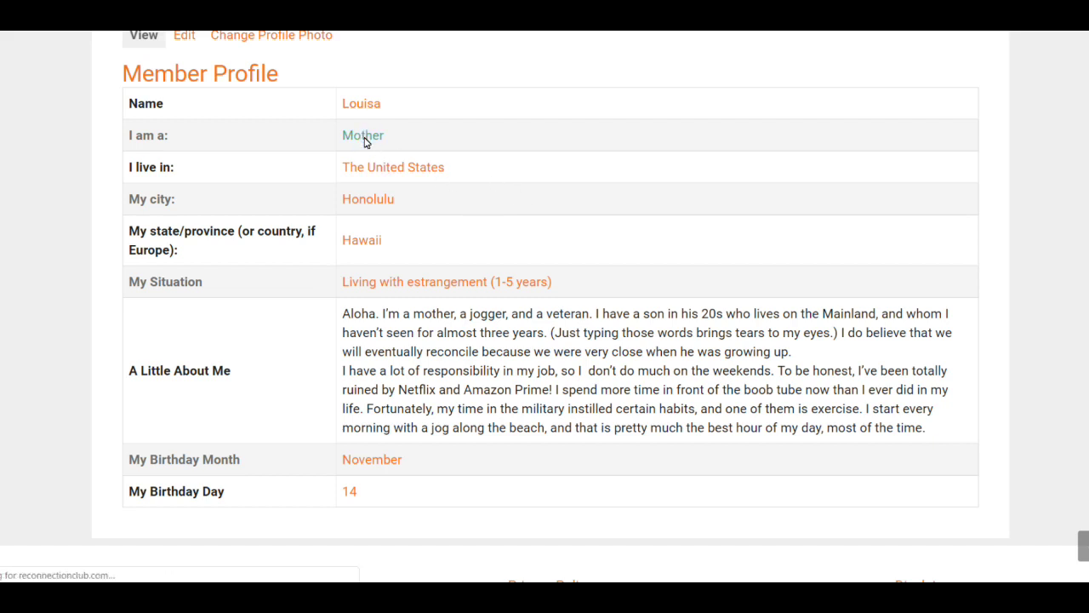
scroll(562, 312, "down", 3)
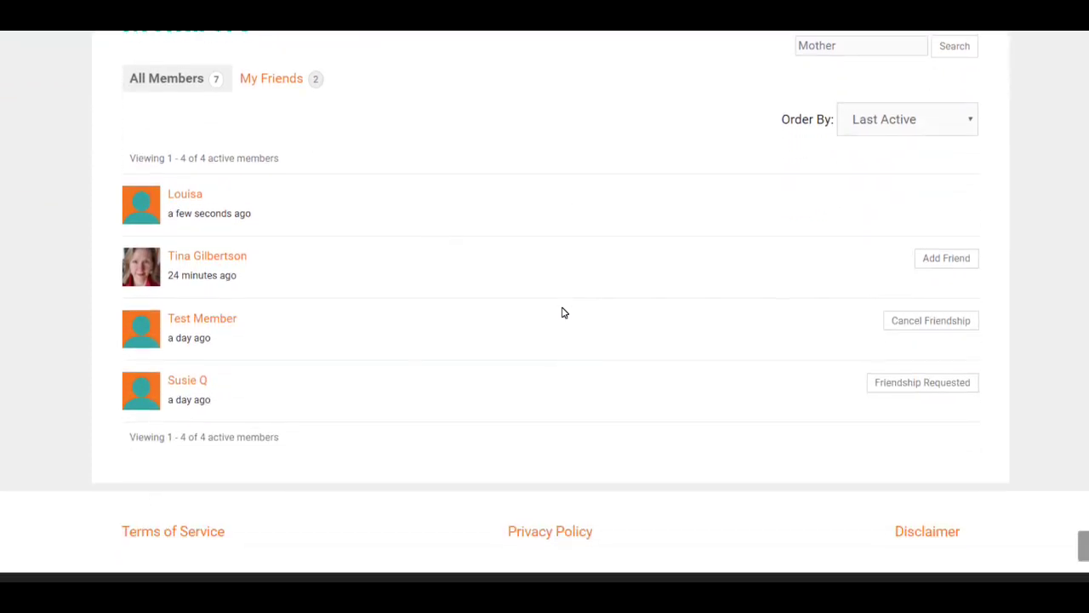
scroll(297, 408, "up", 2)
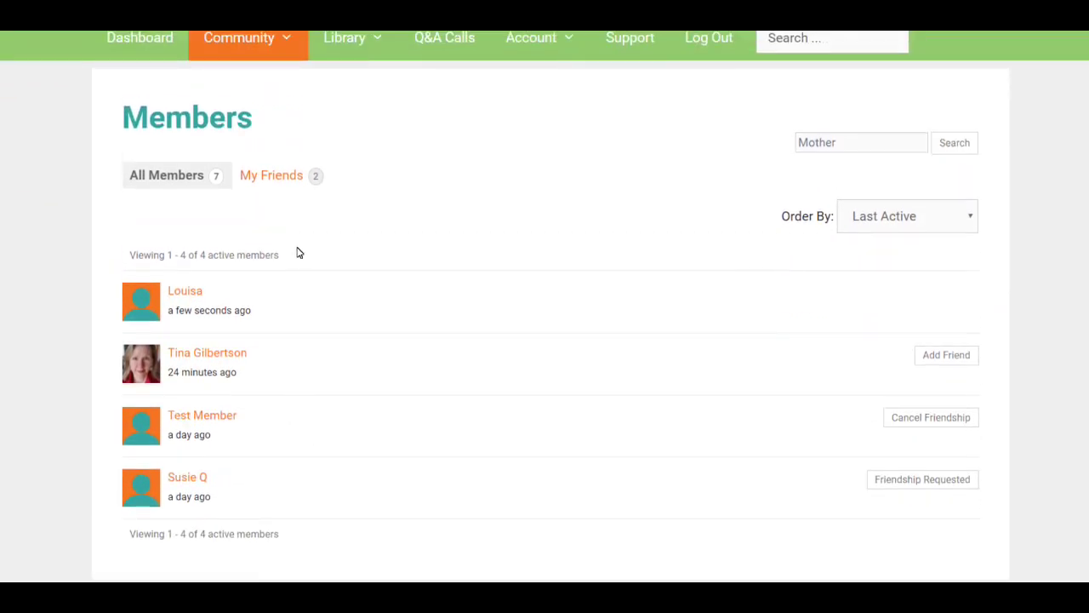
key("alt+Left")
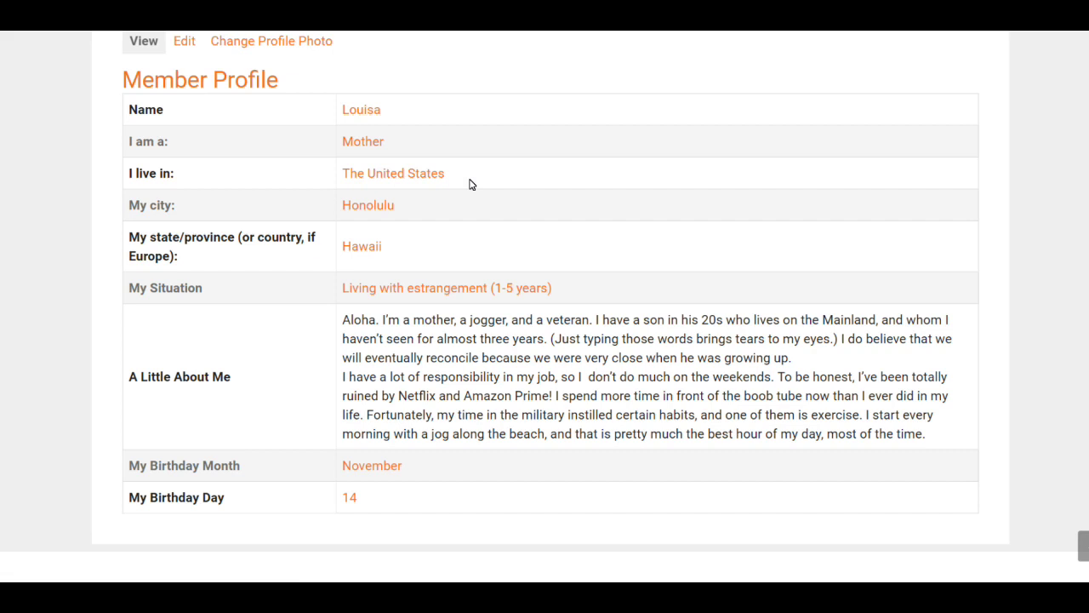
Step: List the members who share the profile's My Birthday Month entry and review the matches
scroll(470, 185, "down", 1)
left_click(374, 445)
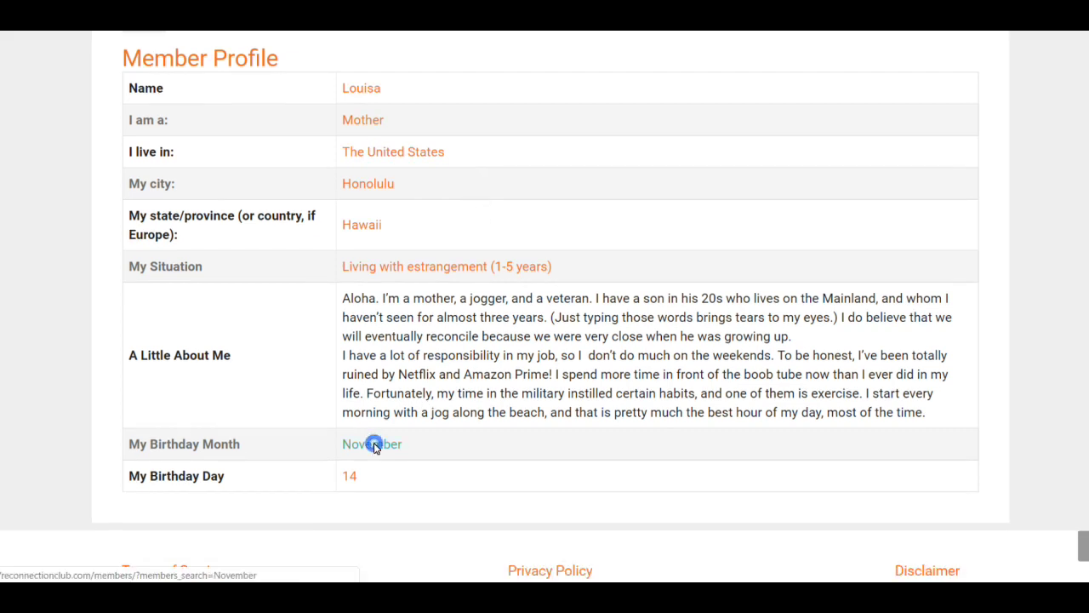
scroll(488, 377, "down", 2)
scroll(490, 377, "up", 1)
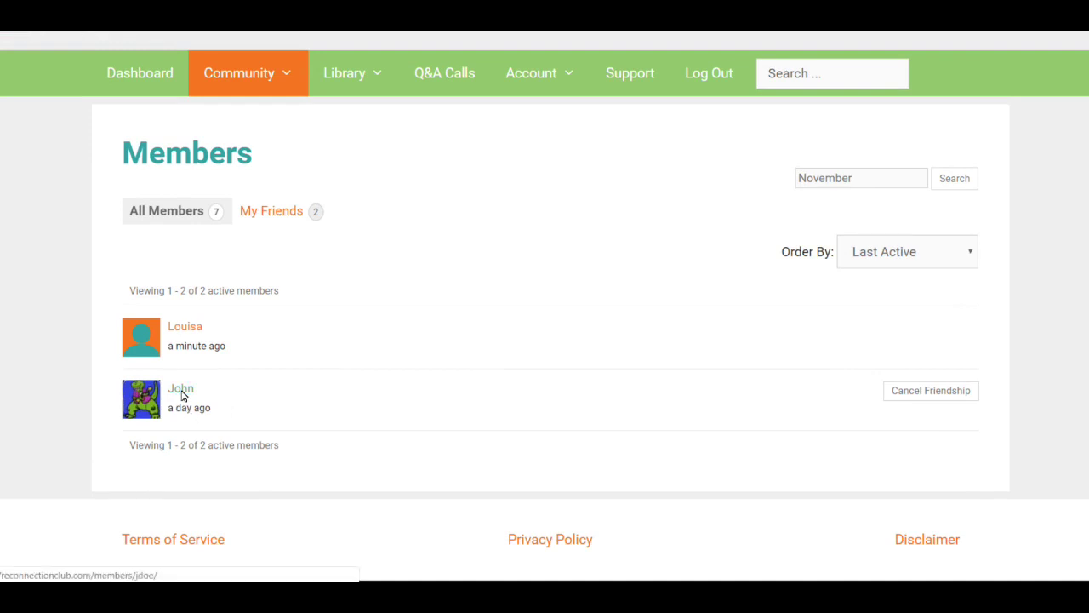
Step: Check the My Friends list of the member directory and return to the header area of the member profile
left_click(282, 212)
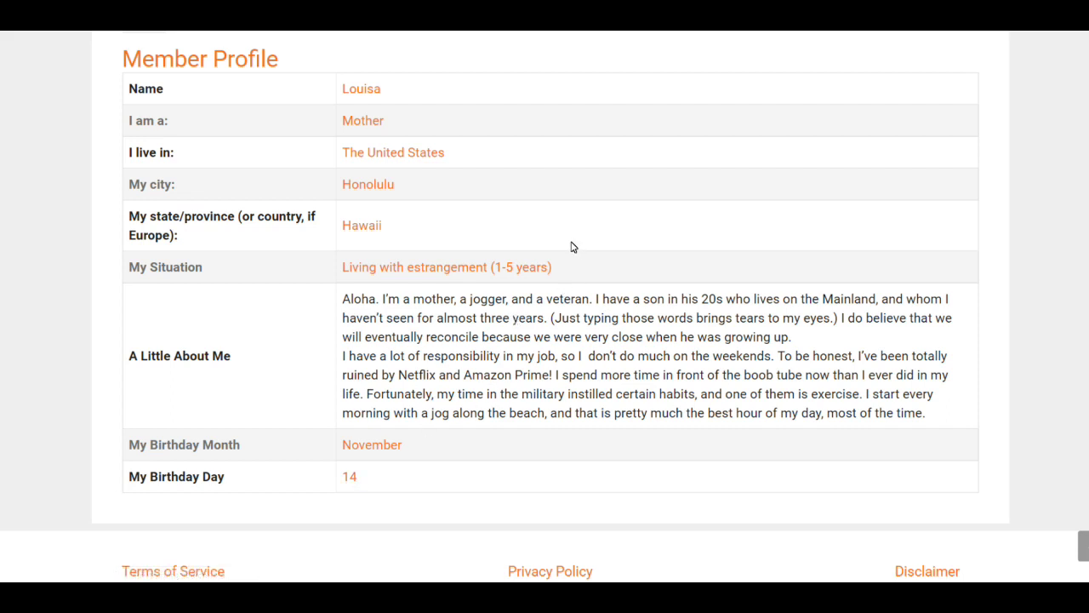
scroll(572, 245, "up", 3)
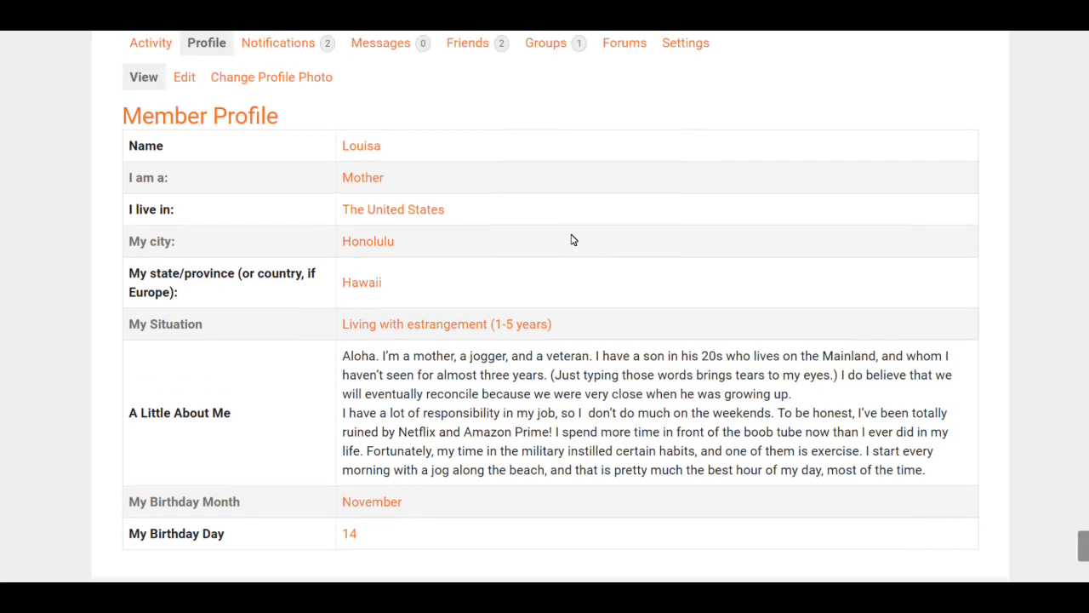
scroll(572, 240, "up", 1)
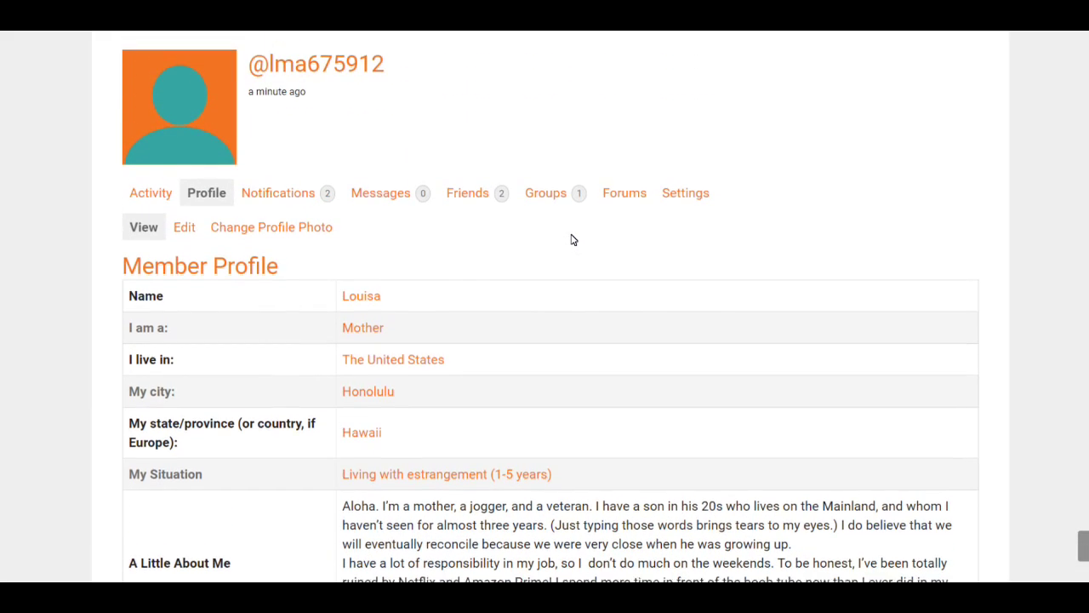